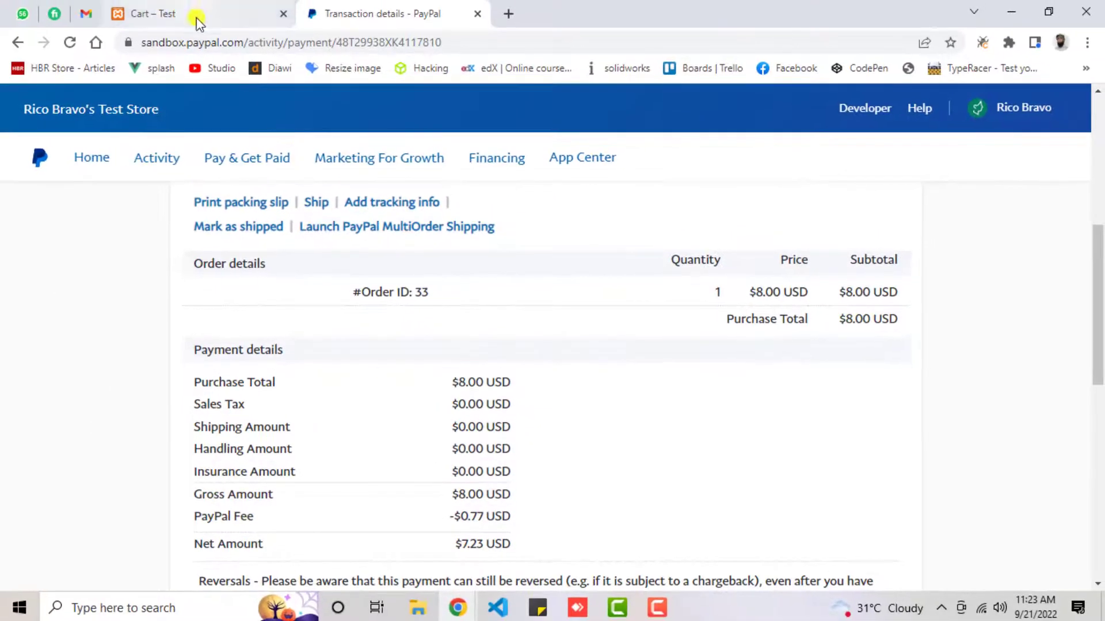
Step: On the store's product page, add 2 Test Product hoodies to the cart and view the $16.00 cart
{"action": "key", "text": "alt+Tab"}
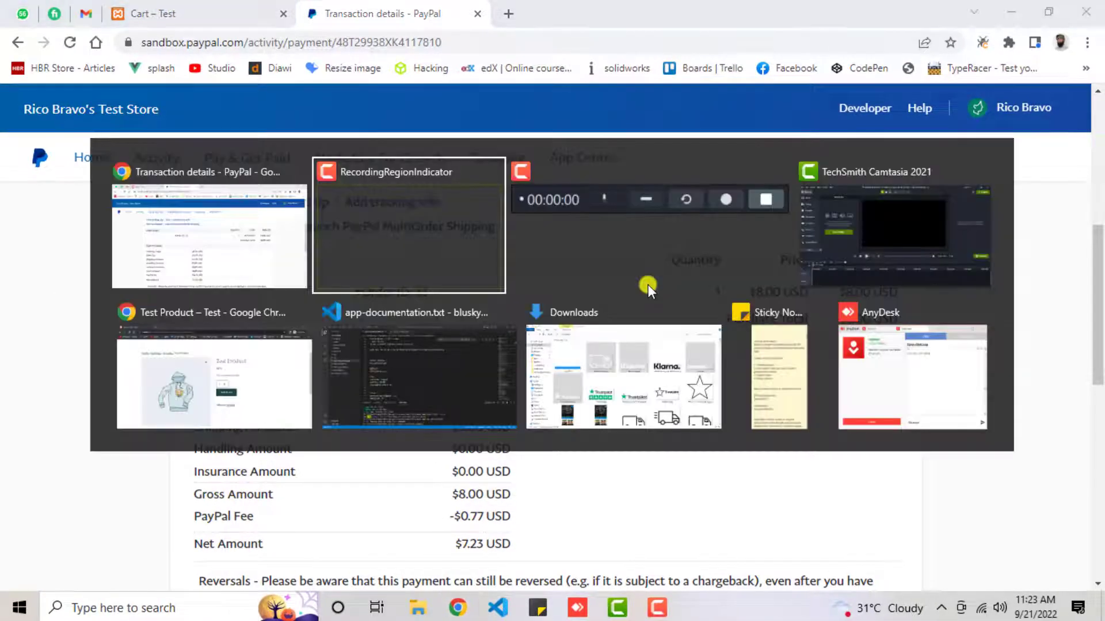
{"action": "key", "text": "Tab"}
{"action": "key", "text": "Tab"}
{"action": "key", "text": "Tab"}
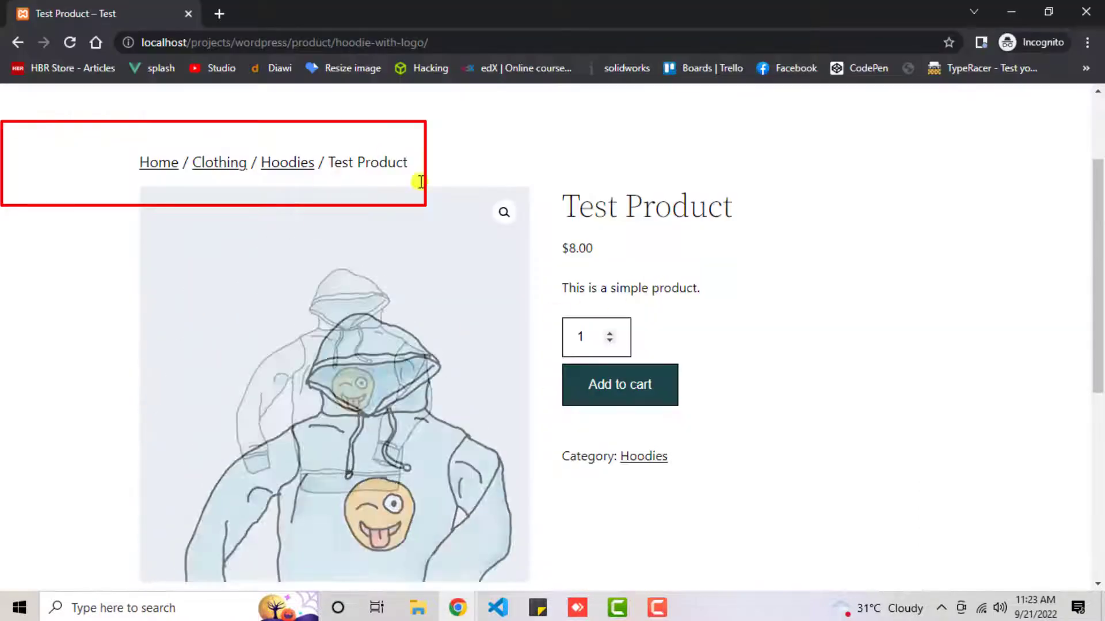
{"action": "left_click", "coordinate": [610, 333]}
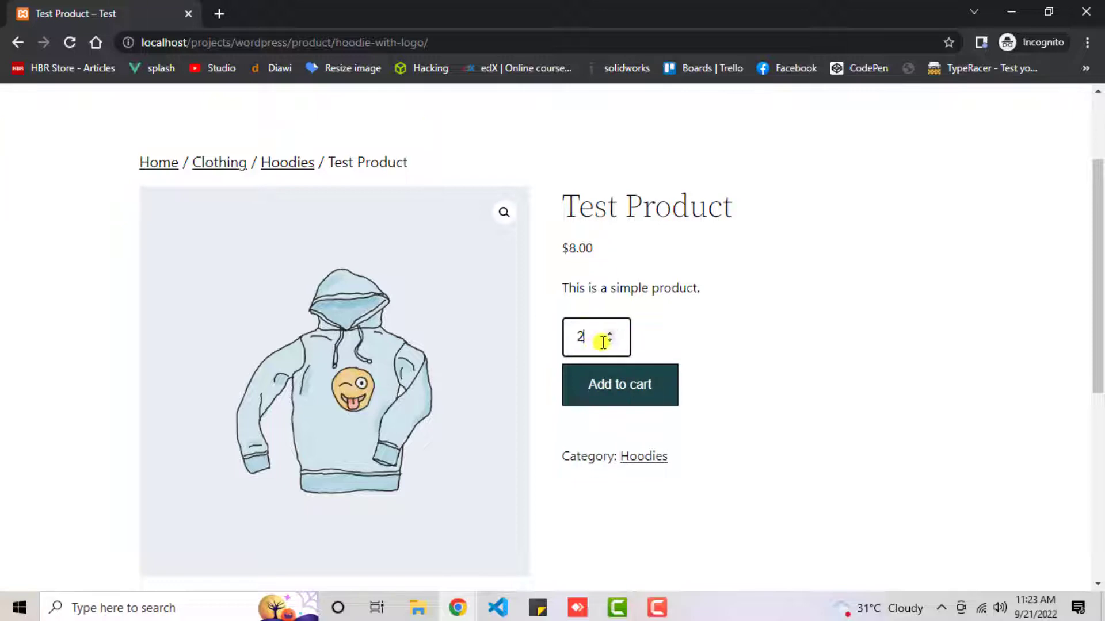
{"action": "left_click", "coordinate": [637, 386]}
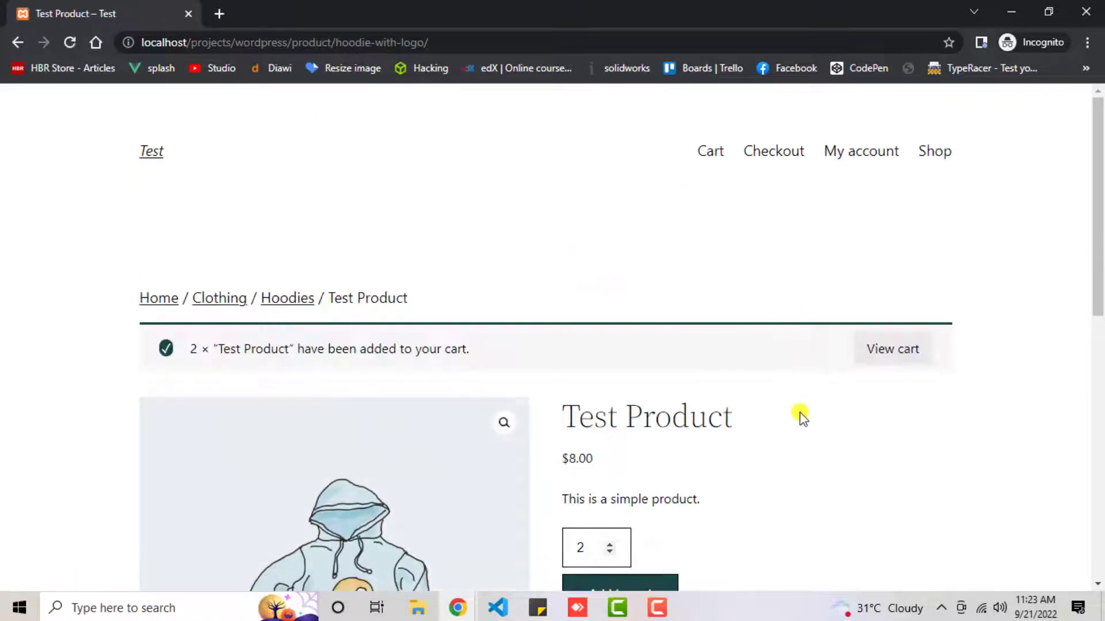
{"action": "scroll", "coordinate": [779, 414], "scroll_direction": "down", "scroll_amount": 2}
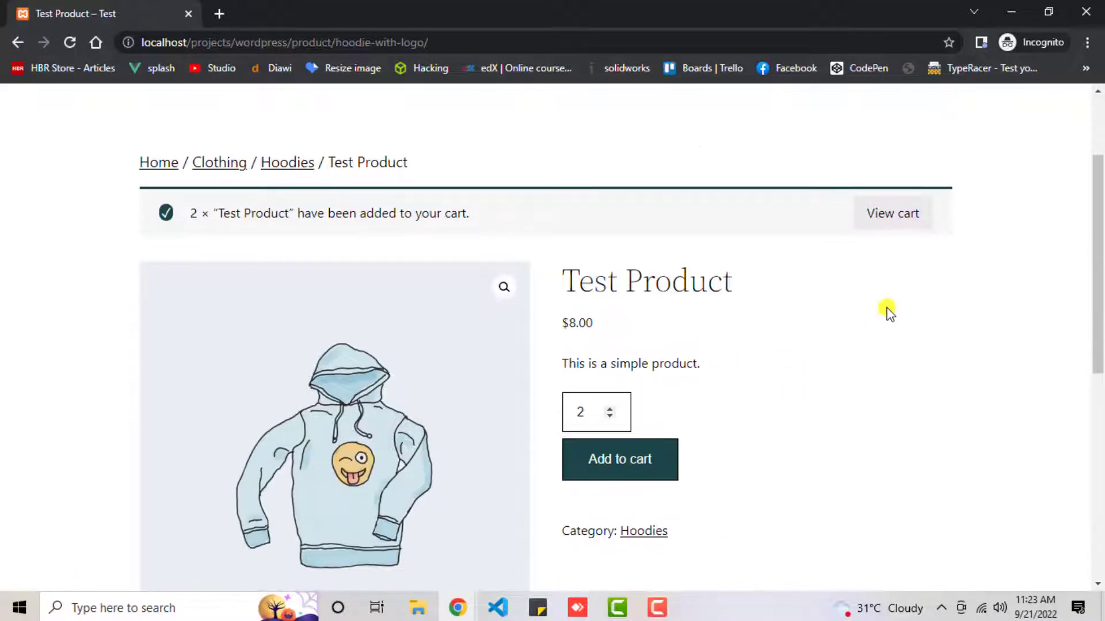
{"action": "left_click", "coordinate": [912, 213]}
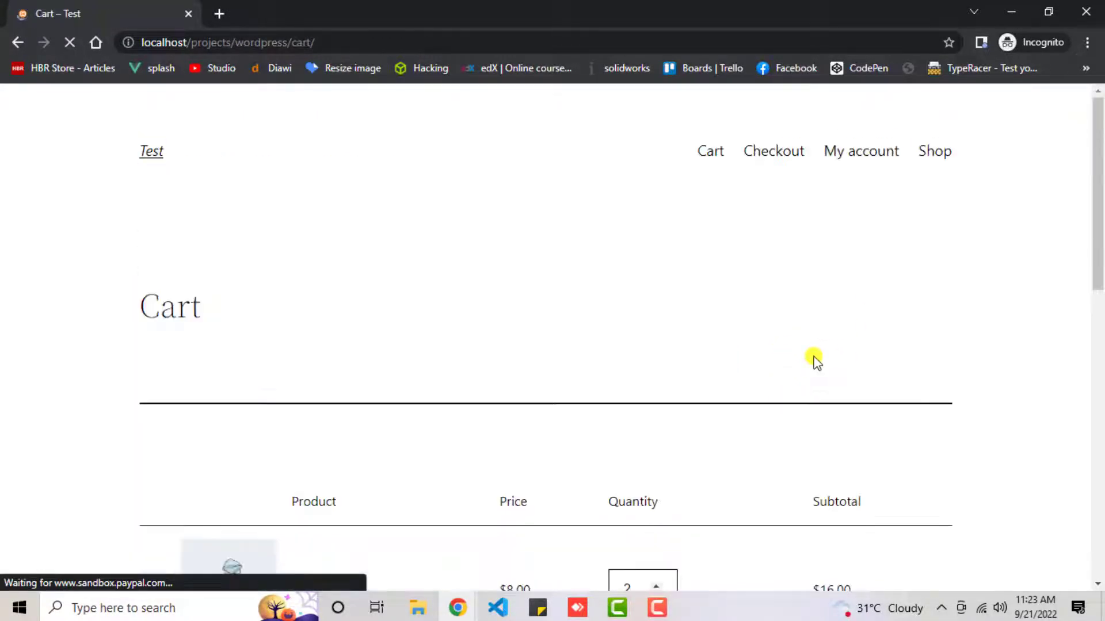
Step: At checkout, fill the billing fields from the saved autofill address
{"action": "scroll", "coordinate": [815, 377], "scroll_direction": "down", "scroll_amount": 5}
{"action": "scroll", "coordinate": [816, 380], "scroll_direction": "down", "scroll_amount": 3}
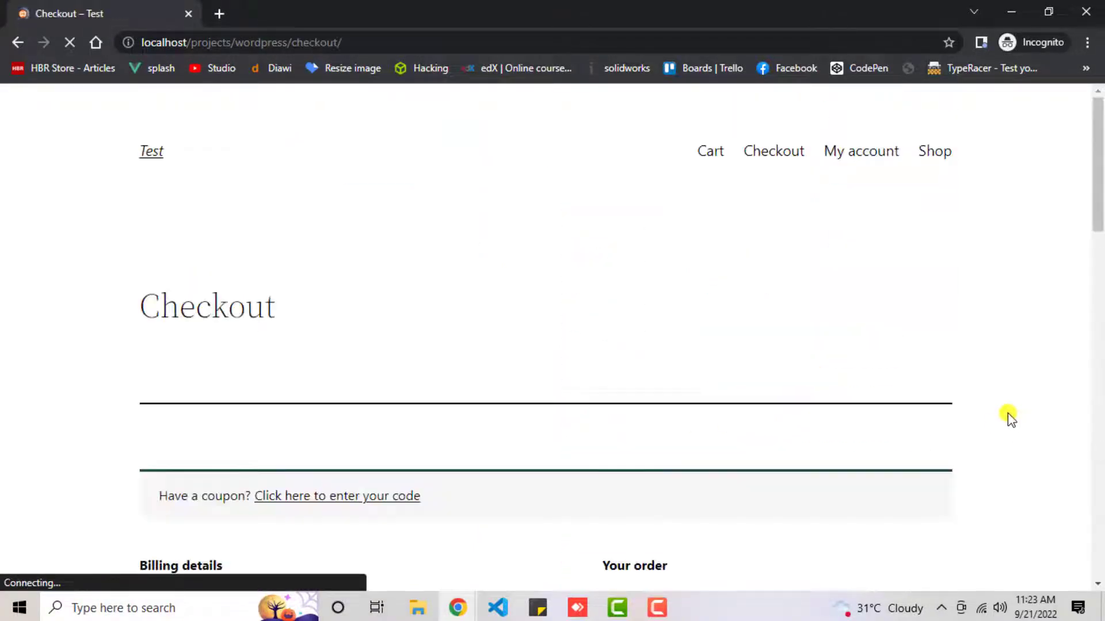
{"action": "scroll", "coordinate": [601, 337], "scroll_direction": "down", "scroll_amount": 6}
{"action": "left_click", "coordinate": [273, 292]}
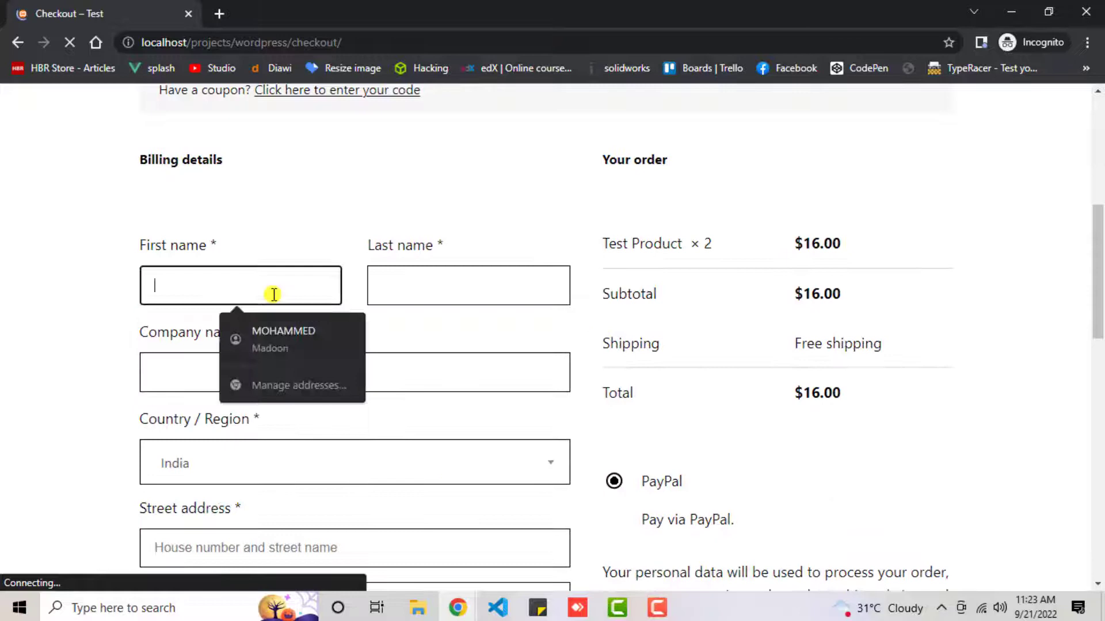
{"action": "left_click", "coordinate": [270, 334]}
Step: Review the $16.00 order for two Test Products, then return to the PayPal window
{"action": "scroll", "coordinate": [313, 329], "scroll_direction": "down", "scroll_amount": 8}
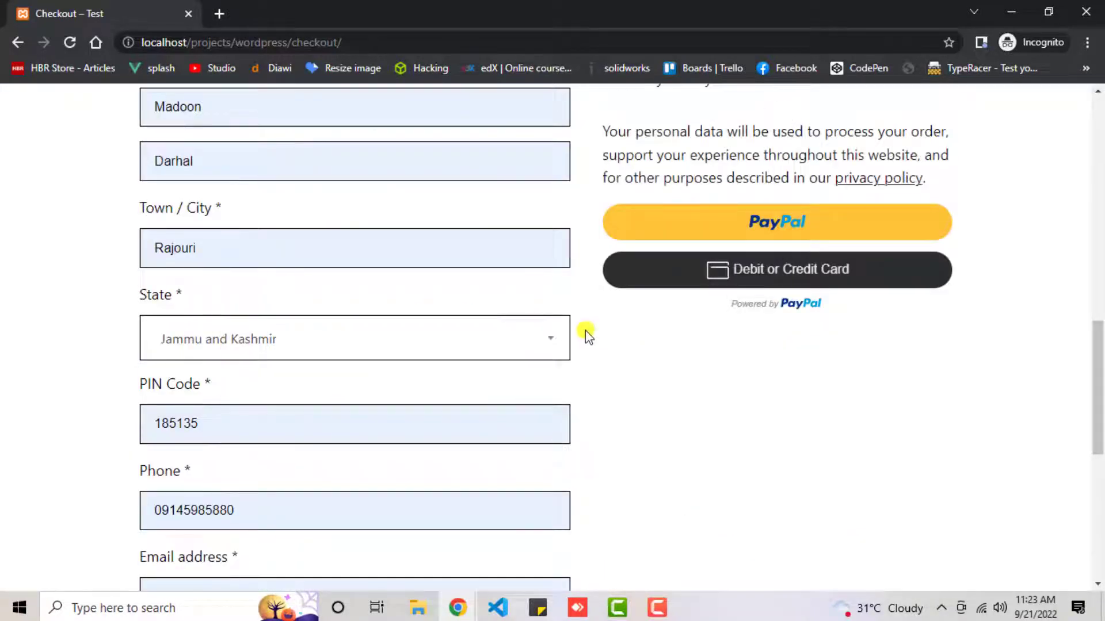
{"action": "scroll", "coordinate": [685, 343], "scroll_direction": "up", "scroll_amount": 2}
{"action": "scroll", "coordinate": [685, 344], "scroll_direction": "down", "scroll_amount": 4}
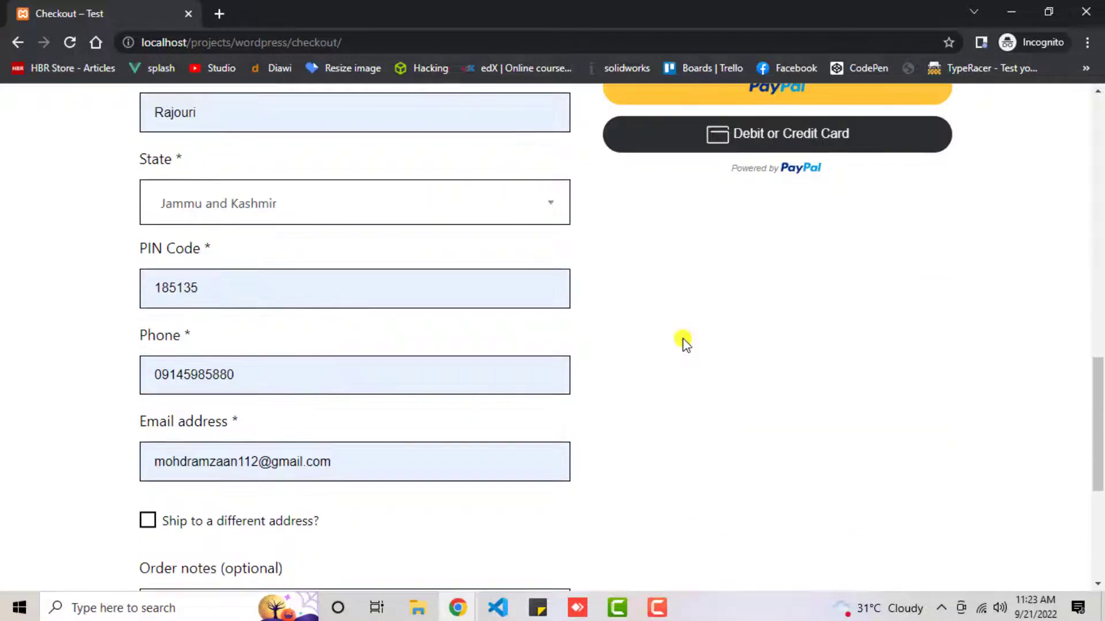
{"action": "scroll", "coordinate": [685, 344], "scroll_direction": "up", "scroll_amount": 12}
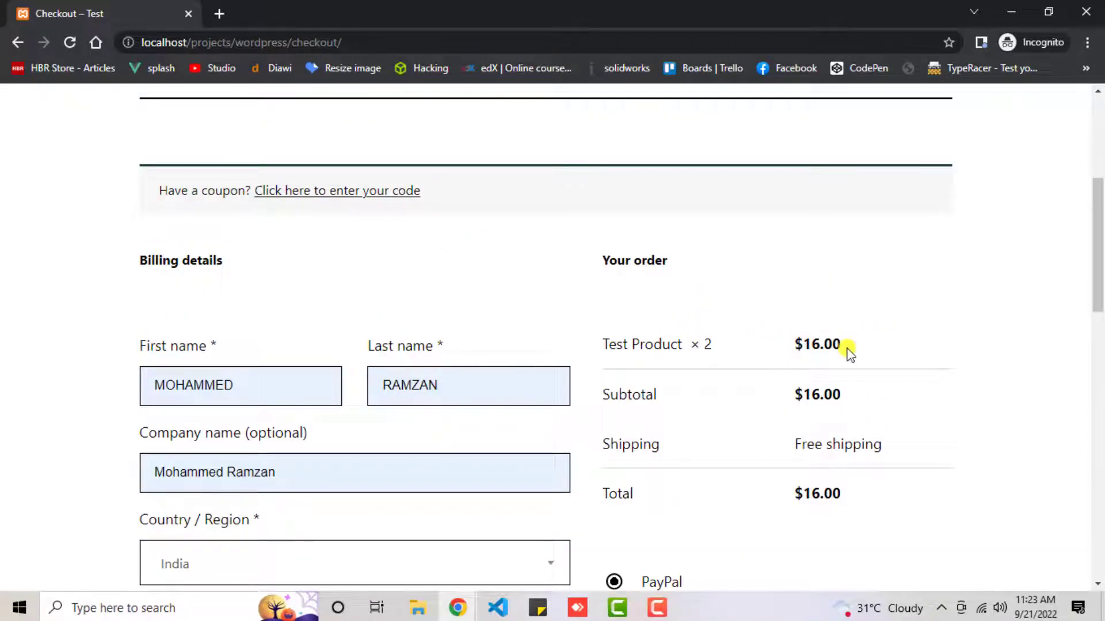
{"action": "key", "text": "alt+Tab"}
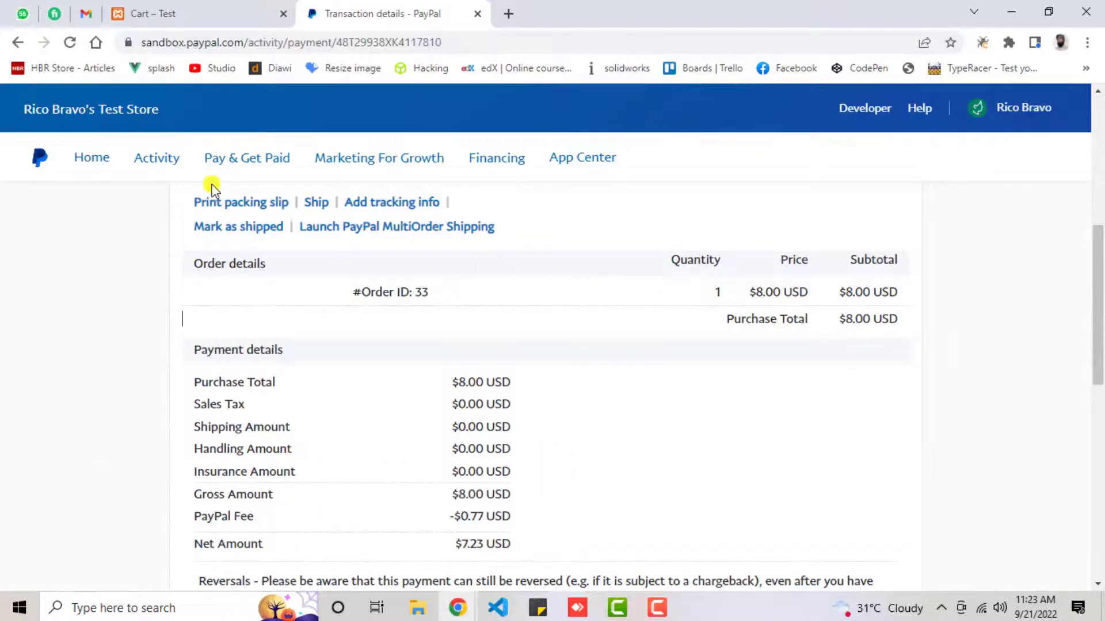
Step: Check the recent $8.00 payments on the PayPal dashboard, then return to the WooCommerce checkout
{"action": "scroll", "coordinate": [197, 298], "scroll_direction": "up", "scroll_amount": 8}
{"action": "left_click", "coordinate": [194, 209]}
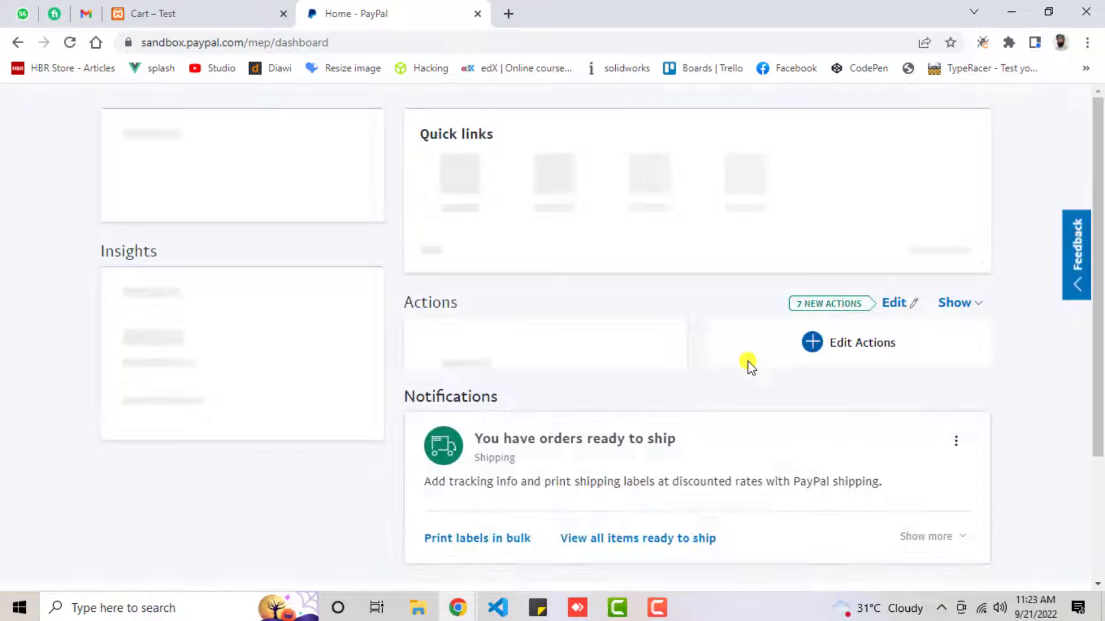
{"action": "scroll", "coordinate": [748, 362], "scroll_direction": "down", "scroll_amount": 5}
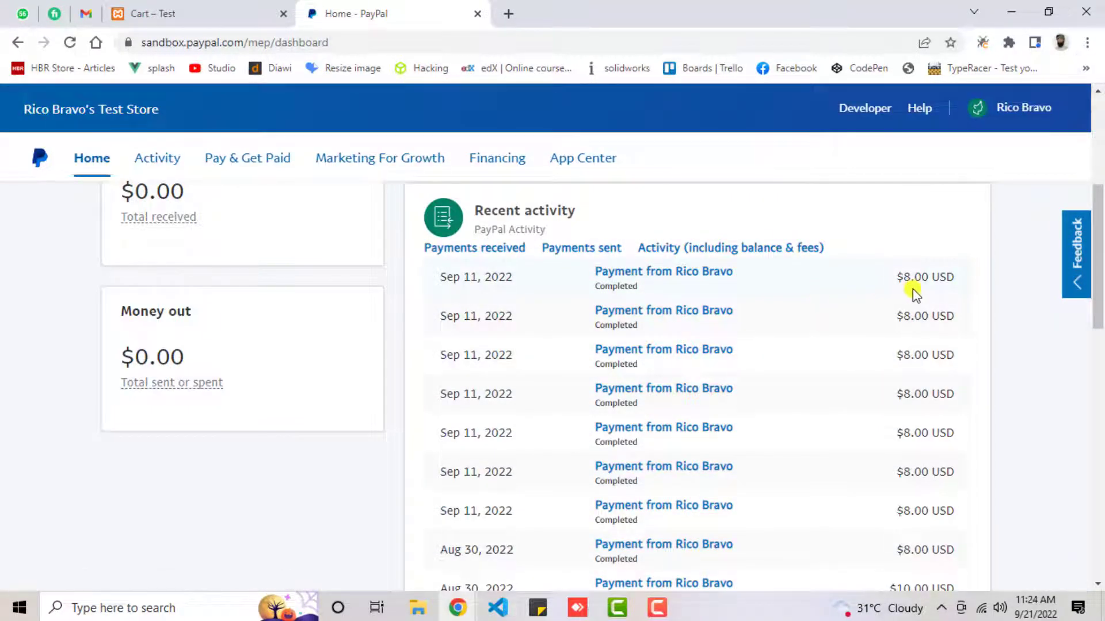
{"action": "key", "text": "alt+Tab"}
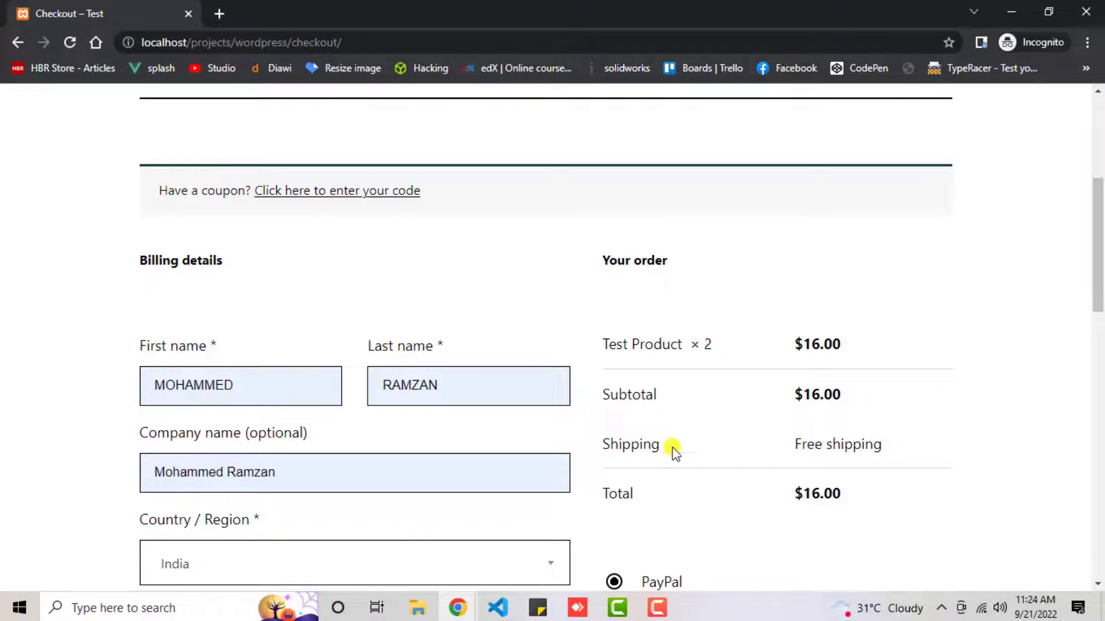
Step: Start paying the order with PayPal and fill in the saved sandbox buyer login
{"action": "scroll", "coordinate": [759, 463], "scroll_direction": "down", "scroll_amount": 6}
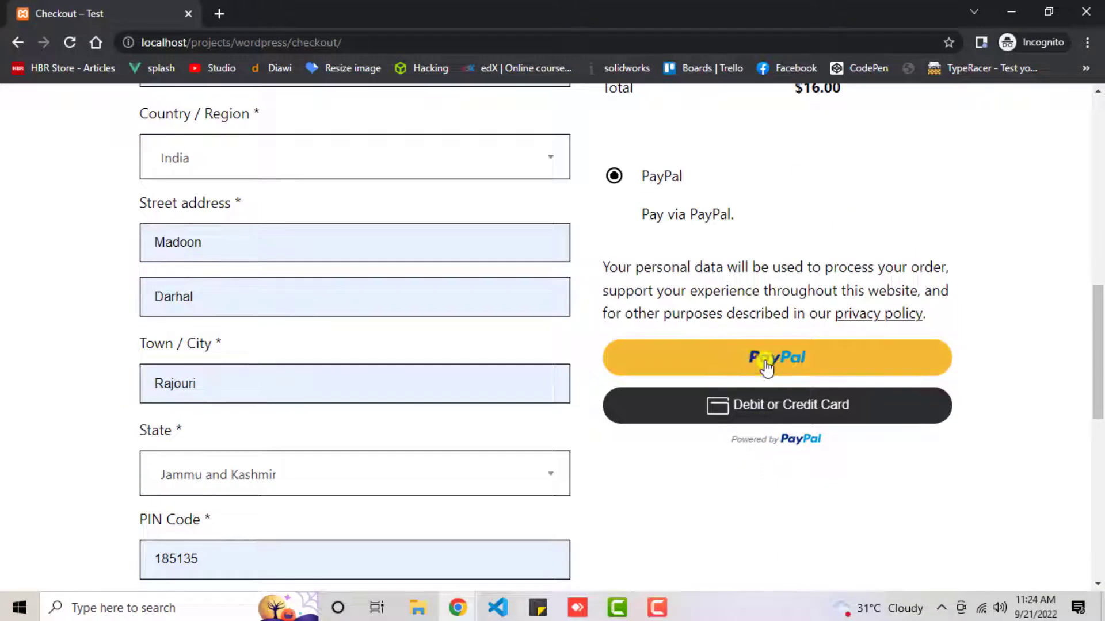
{"action": "left_click", "coordinate": [766, 365]}
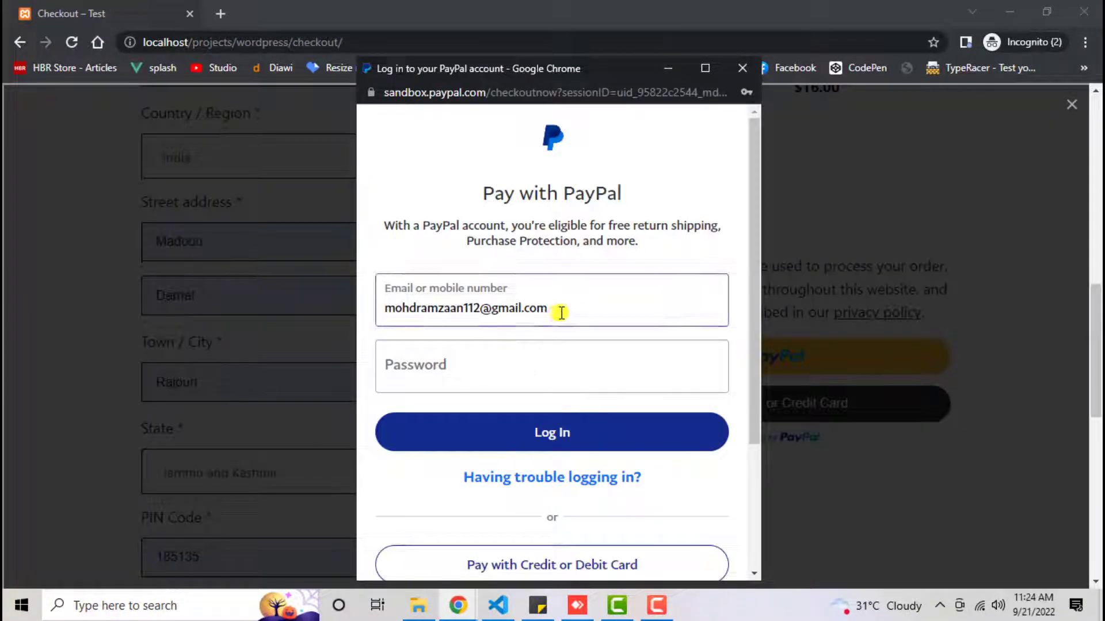
{"action": "left_click", "coordinate": [561, 313]}
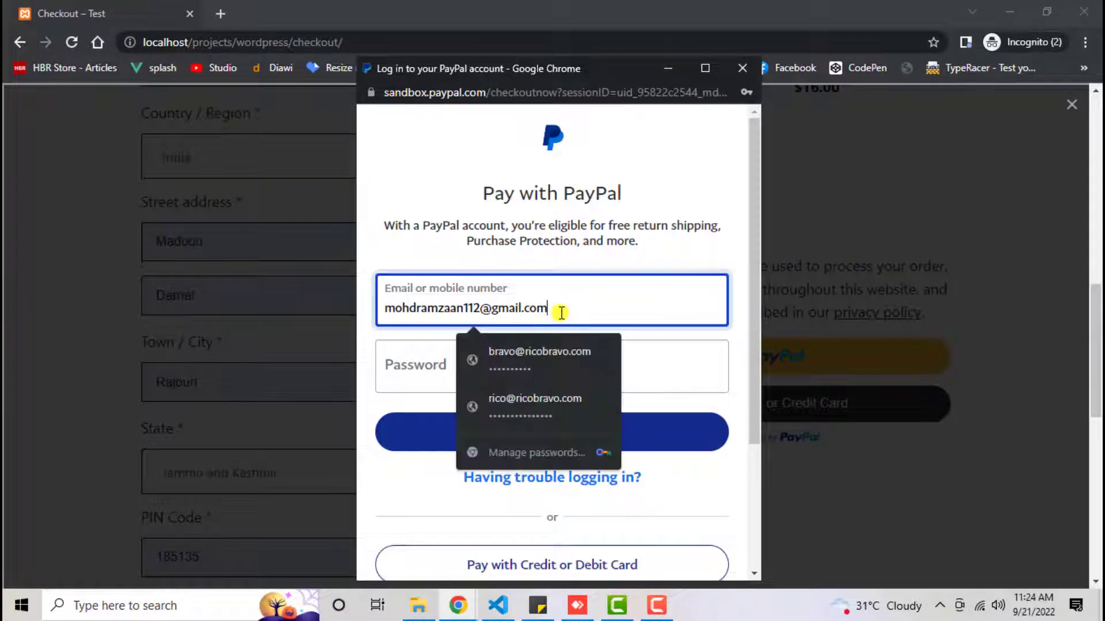
{"action": "left_click", "coordinate": [509, 400]}
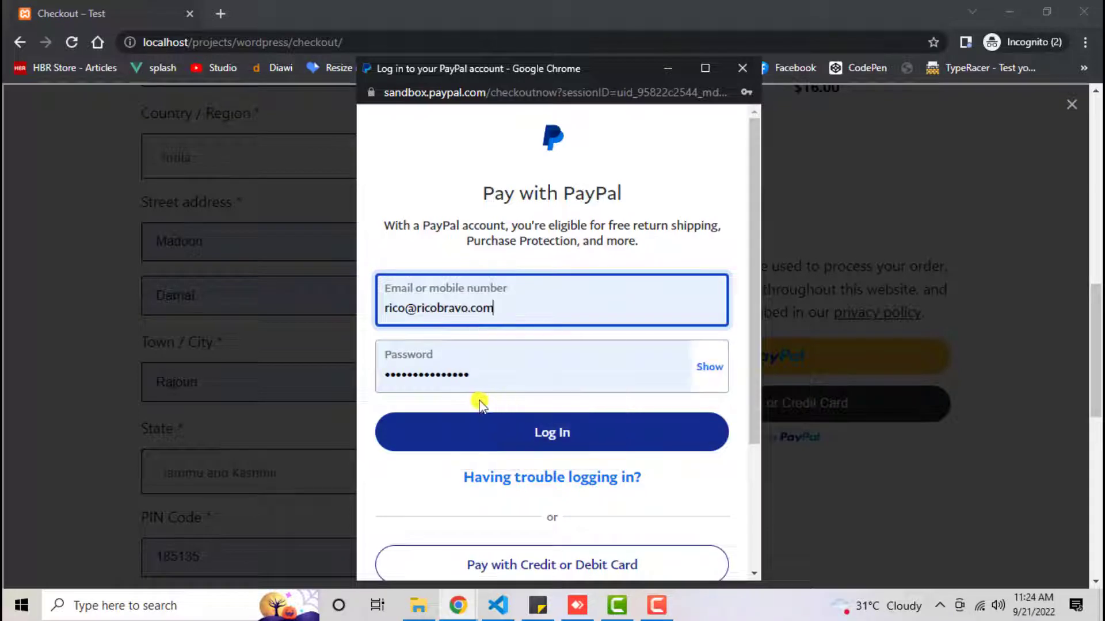
Step: Log in to the sandbox buyer account and pay the $16.00 with Pay Now
{"action": "left_click", "coordinate": [547, 435]}
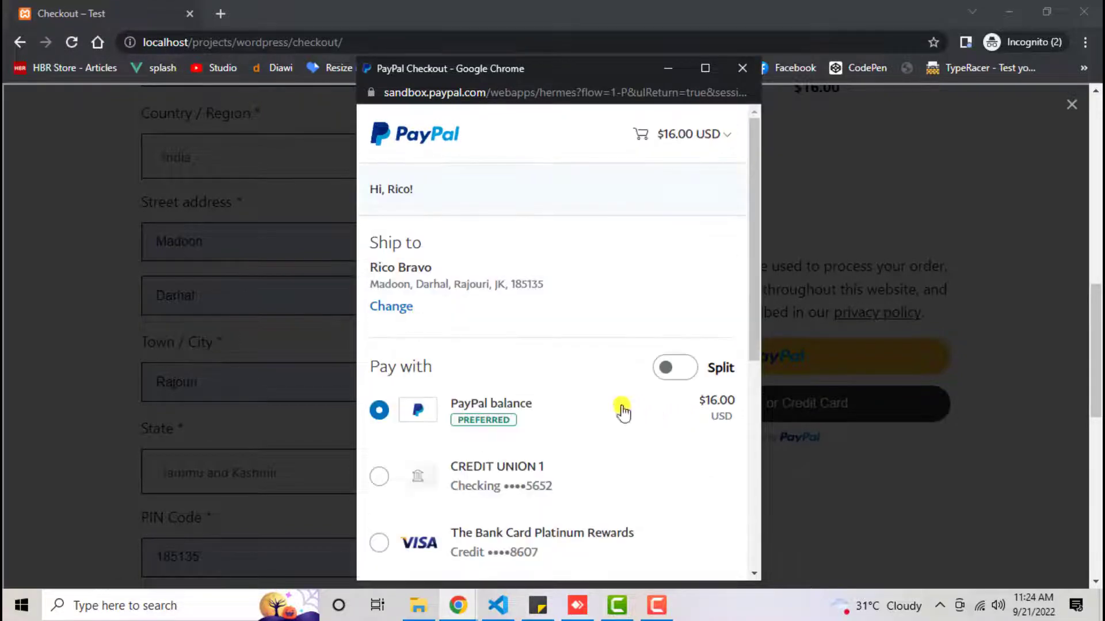
{"action": "scroll", "coordinate": [618, 410], "scroll_direction": "down", "scroll_amount": 7}
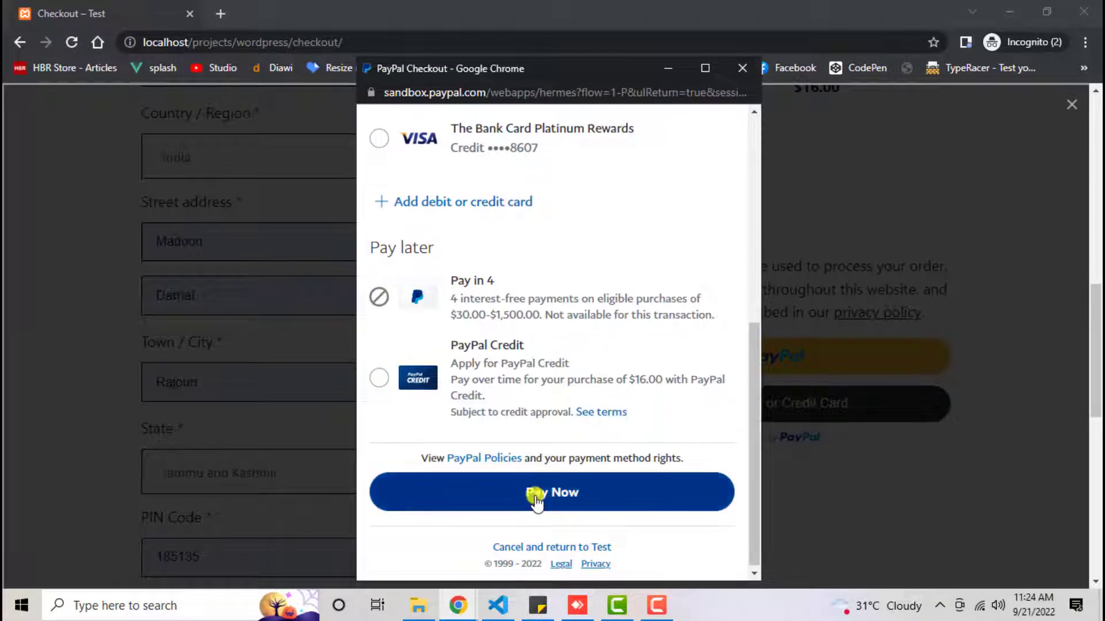
{"action": "left_click", "coordinate": [535, 495]}
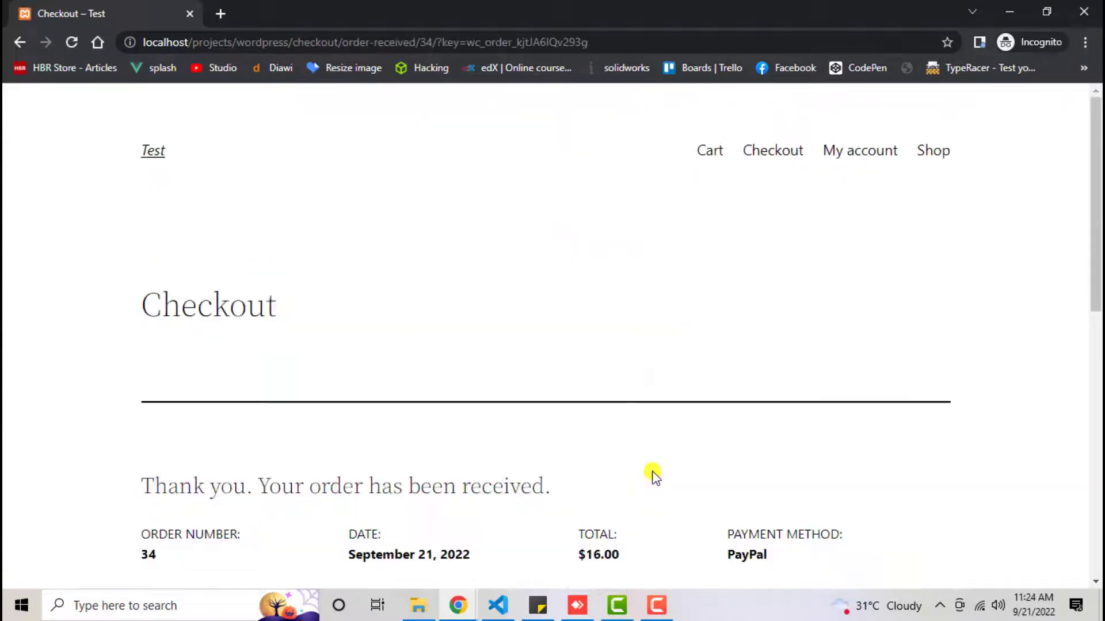
Step: Show order 34's details (Test Product × 2, $16.00, PayPal), then go to PayPal
{"action": "scroll", "coordinate": [628, 468], "scroll_direction": "down", "scroll_amount": 5}
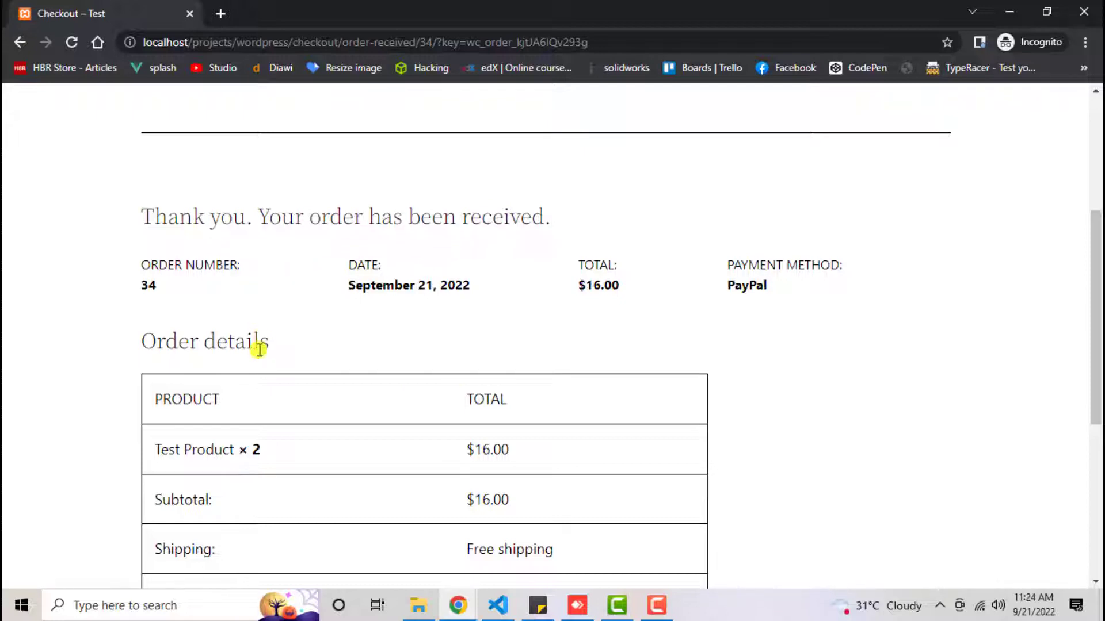
{"action": "scroll", "coordinate": [431, 391], "scroll_direction": "down", "scroll_amount": 2}
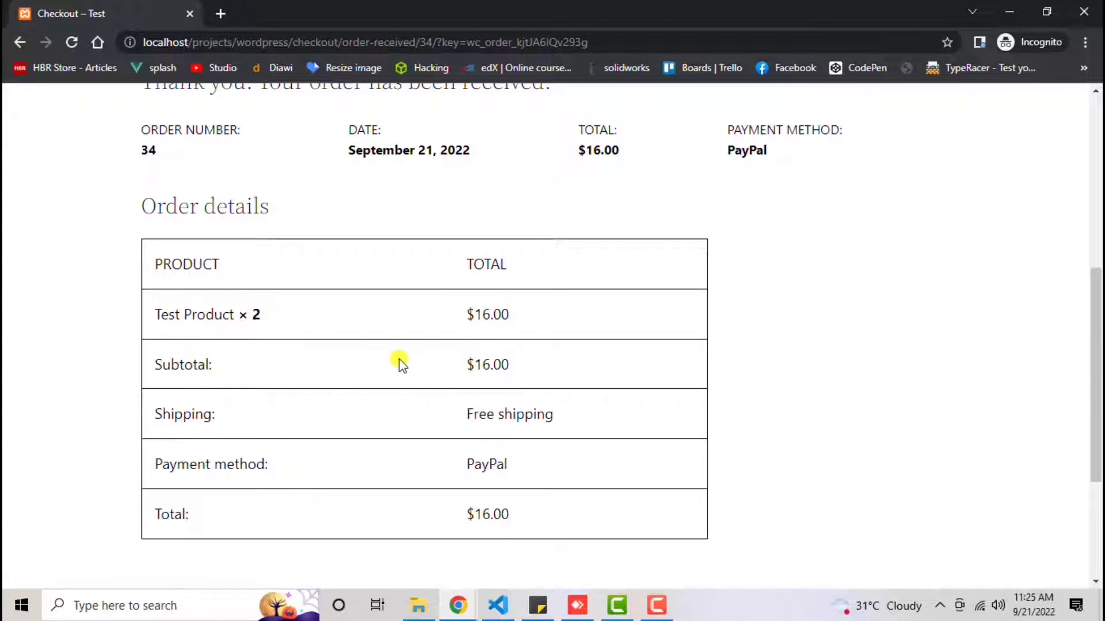
{"action": "key", "text": "alt+Tab"}
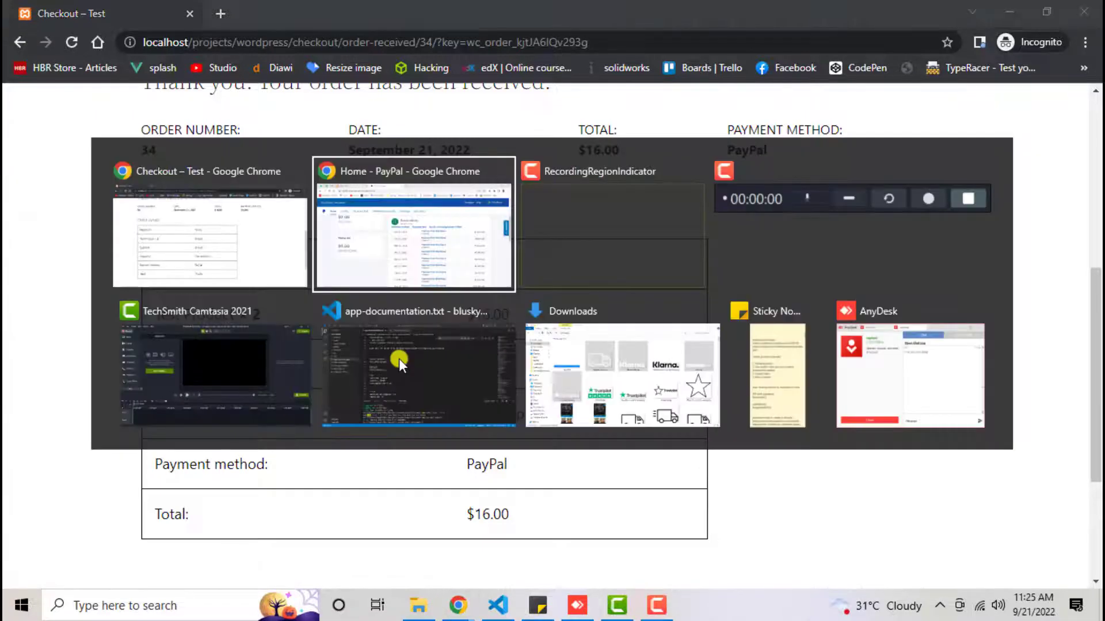
Step: Reload the dashboard and open the newest $16.00 payment, showing #Order ID: 34, quantity 2
{"action": "left_click", "coordinate": [71, 41]}
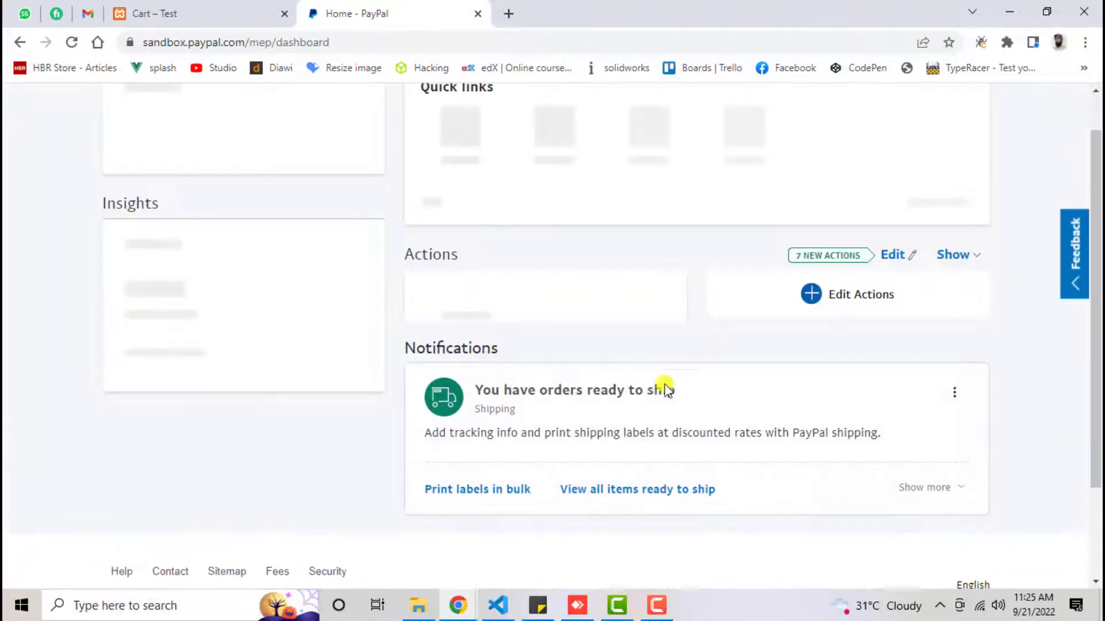
{"action": "scroll", "coordinate": [653, 390], "scroll_direction": "down", "scroll_amount": 4}
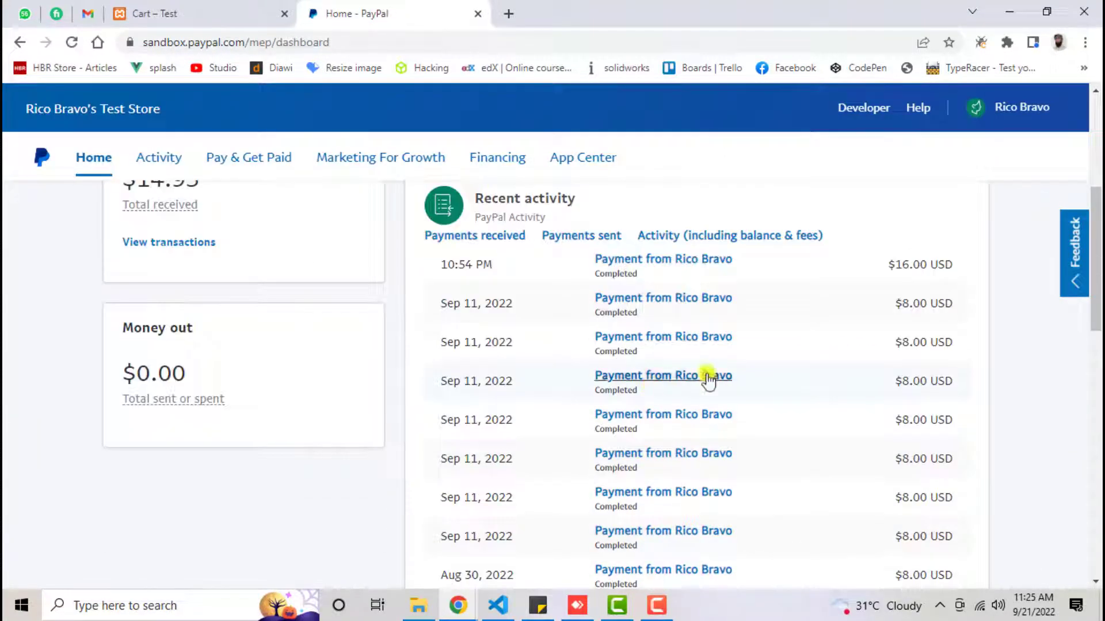
{"action": "left_click", "coordinate": [649, 260]}
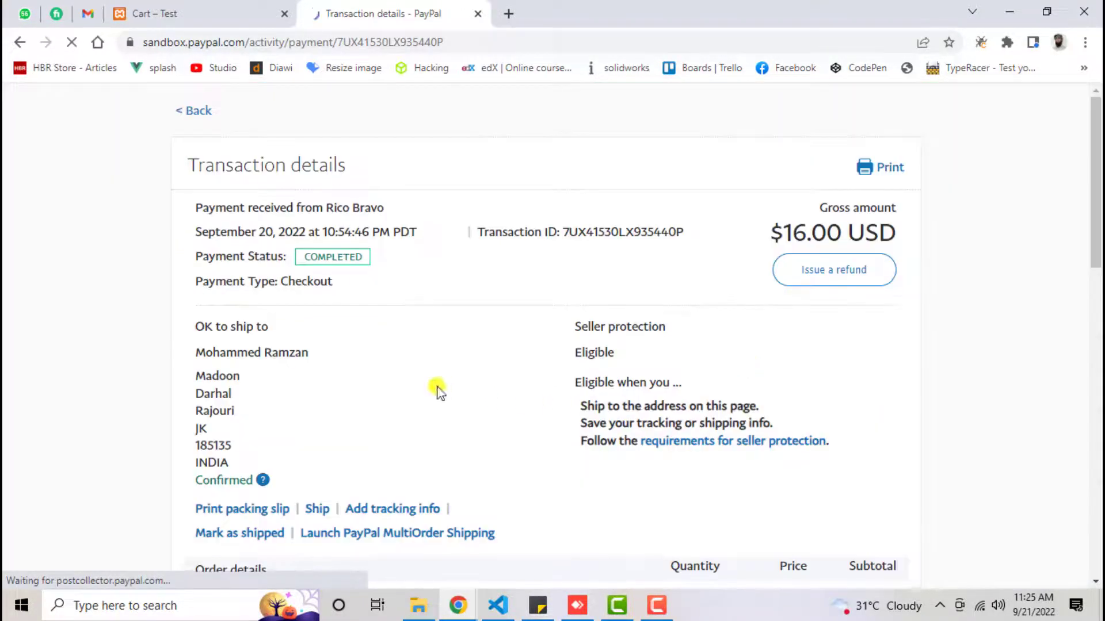
{"action": "scroll", "coordinate": [444, 397], "scroll_direction": "down", "scroll_amount": 5}
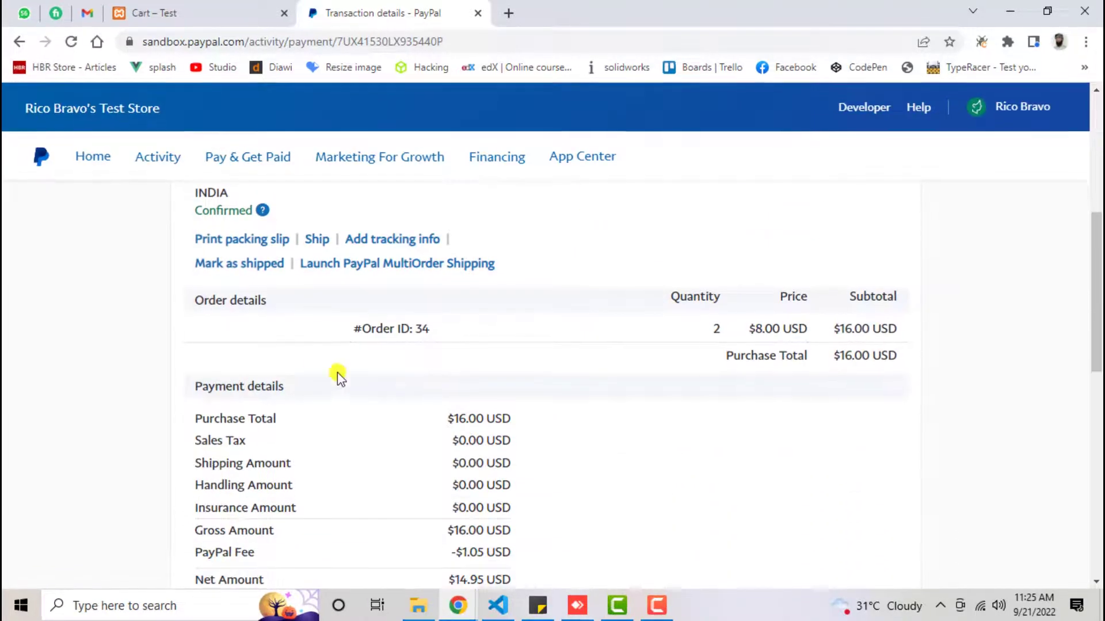
{"action": "left_click_drag", "start_coordinate": [304, 272], "coordinate": [462, 290]}
{"action": "left_click", "coordinate": [462, 274]}
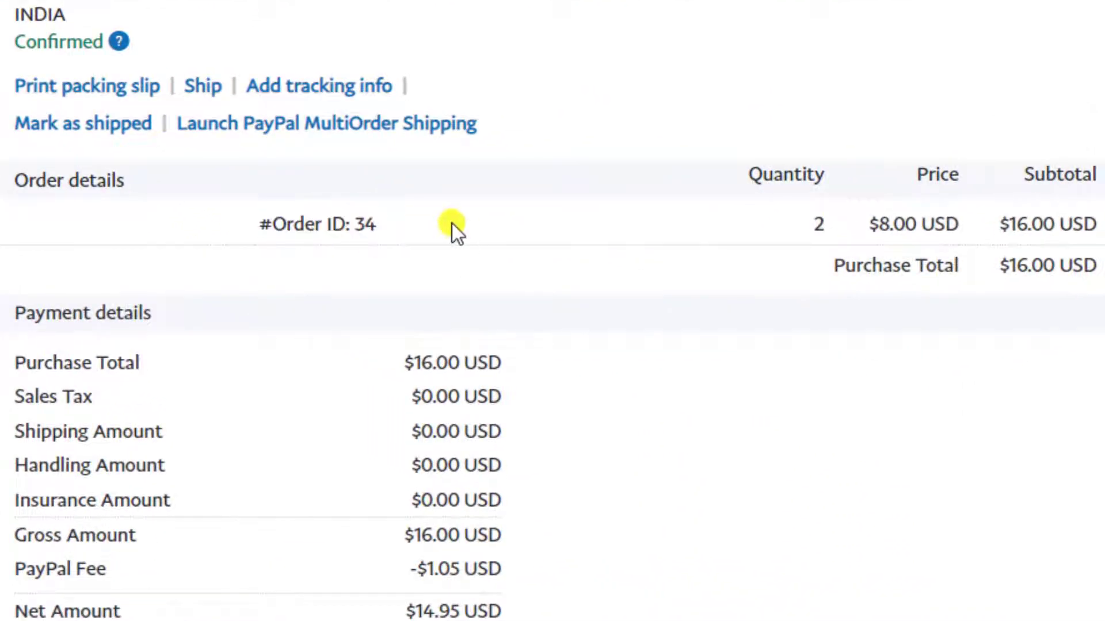